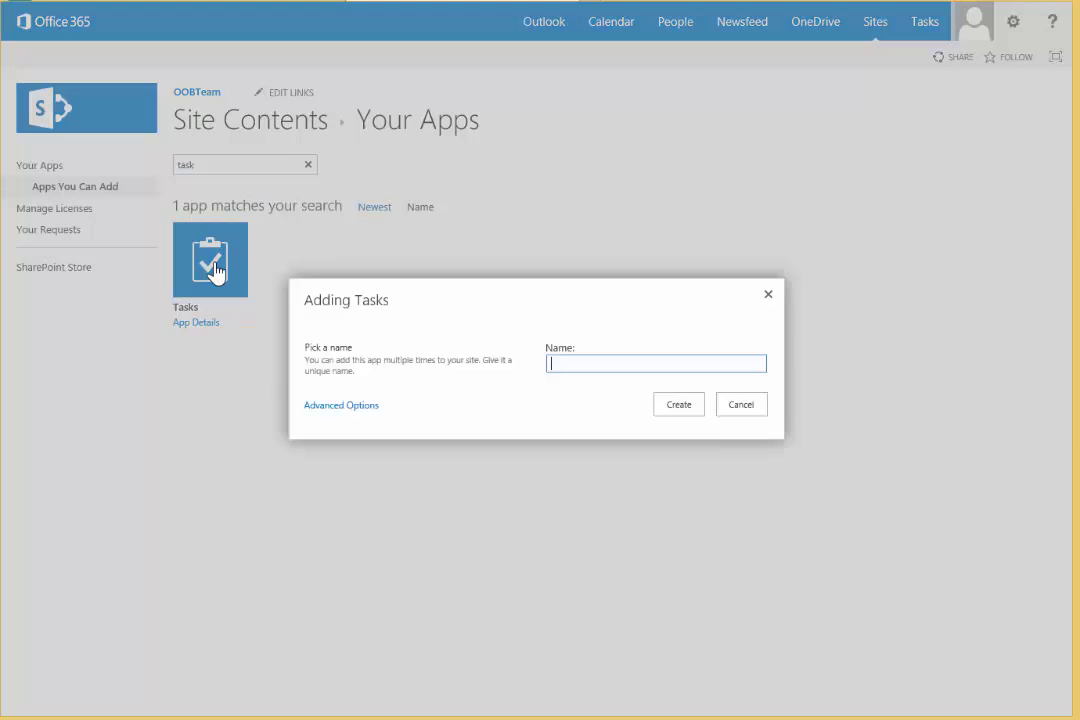
- Create the Tasks app on the site with the name Task
type("TA")
type("as")
type("k")
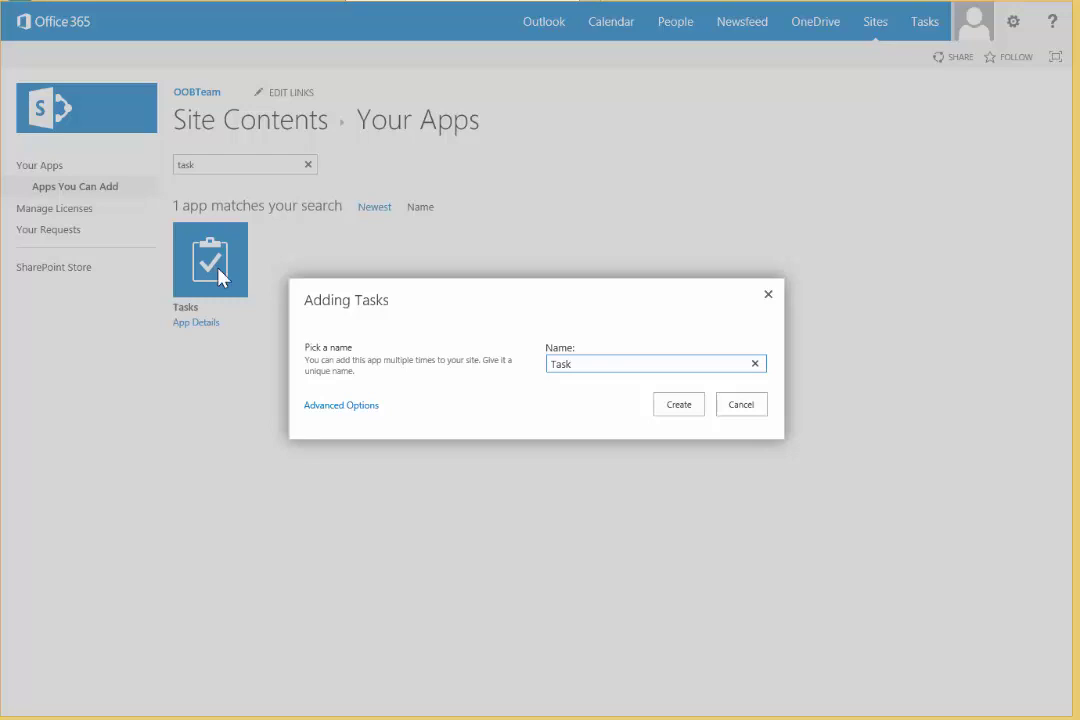
left_click(680, 406)
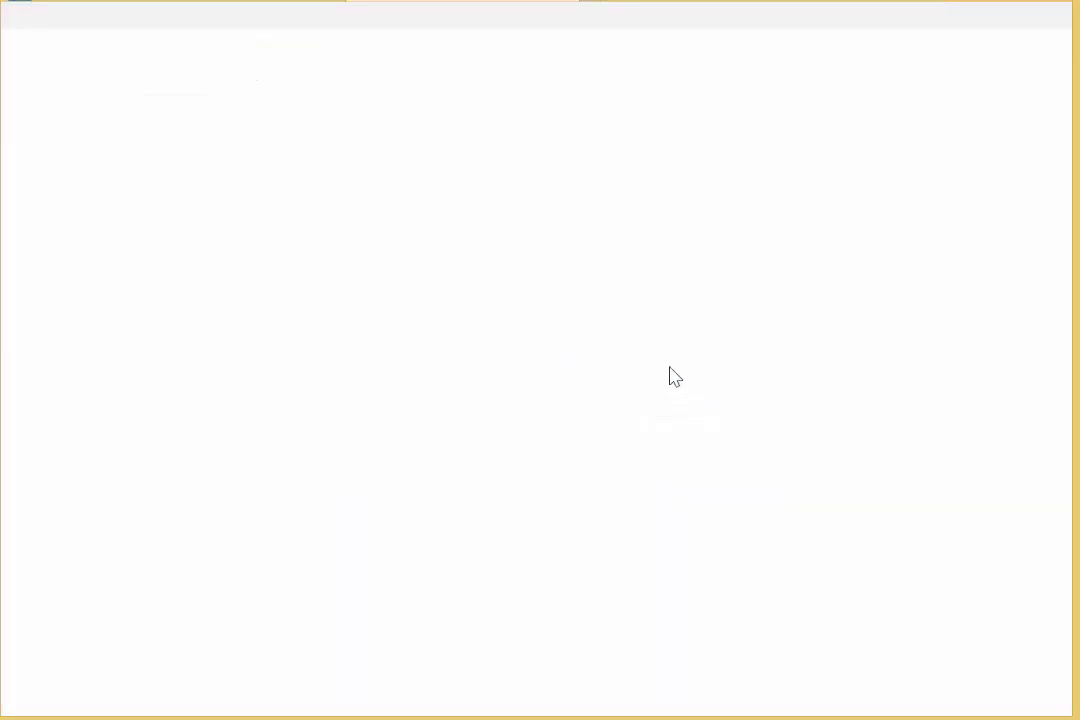
- Search the available apps for calendar and add a Calendar app named Calendar to the site
left_click(286, 236)
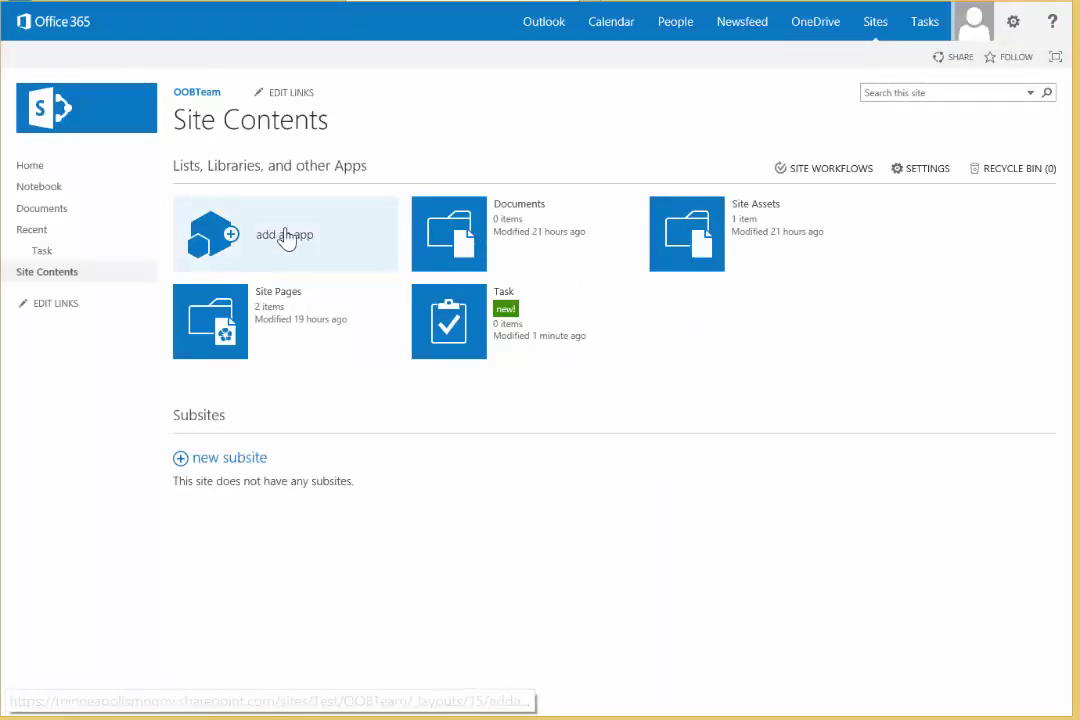
left_click(255, 166)
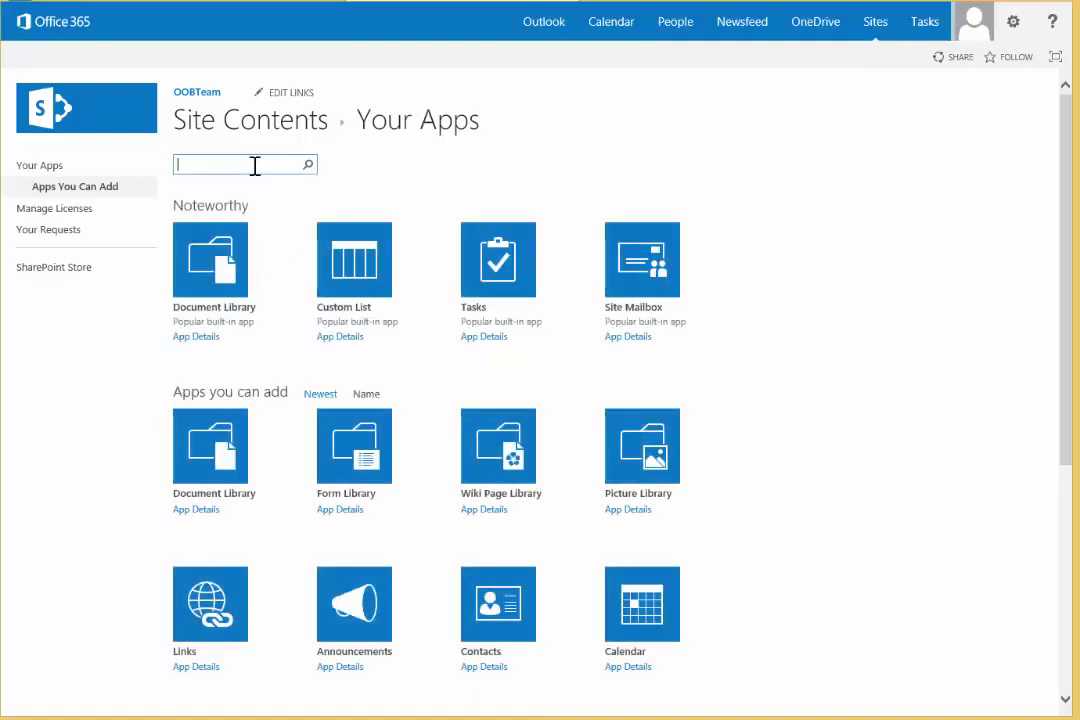
type("calen")
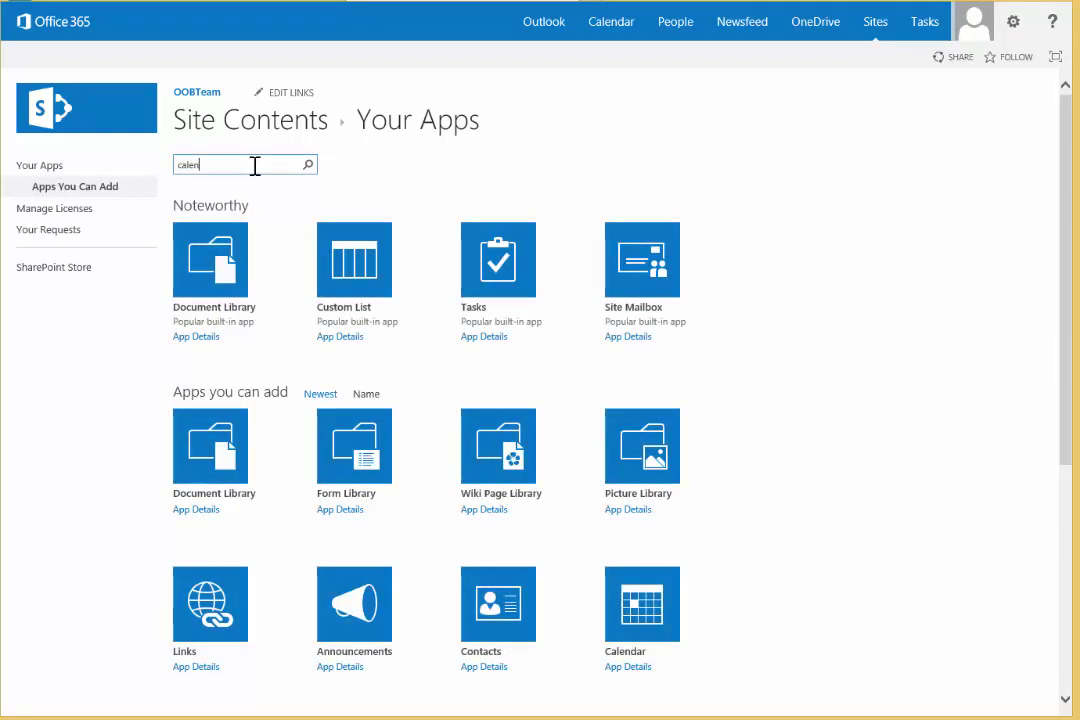
type("dar")
key("Return")
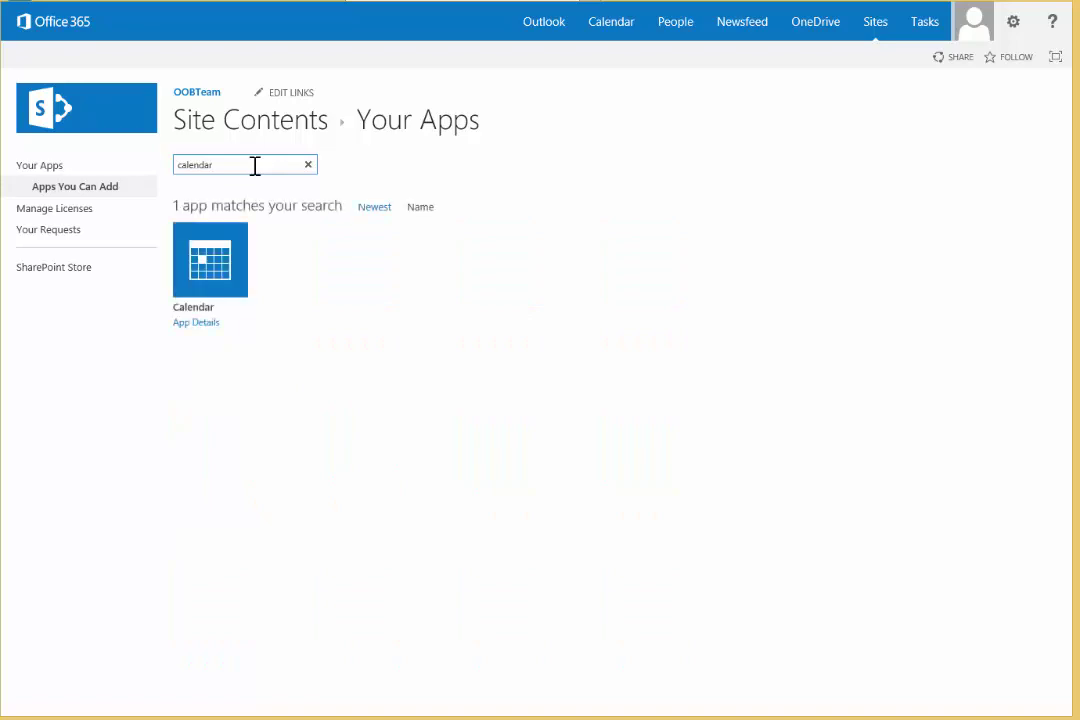
left_click(231, 278)
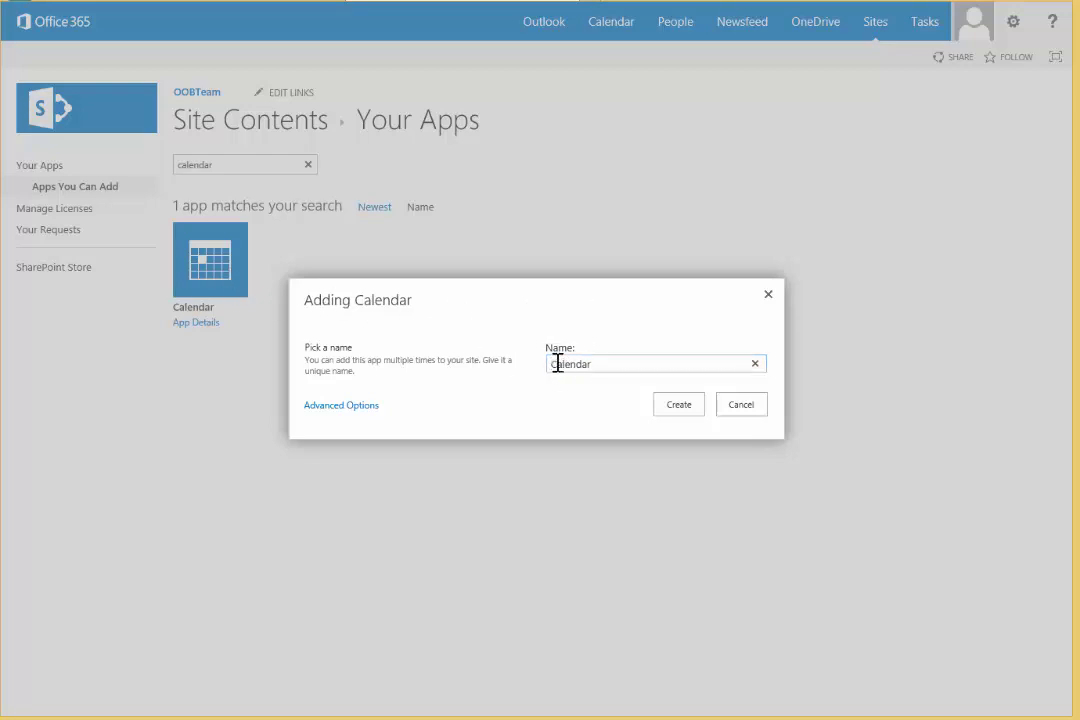
left_click(688, 406)
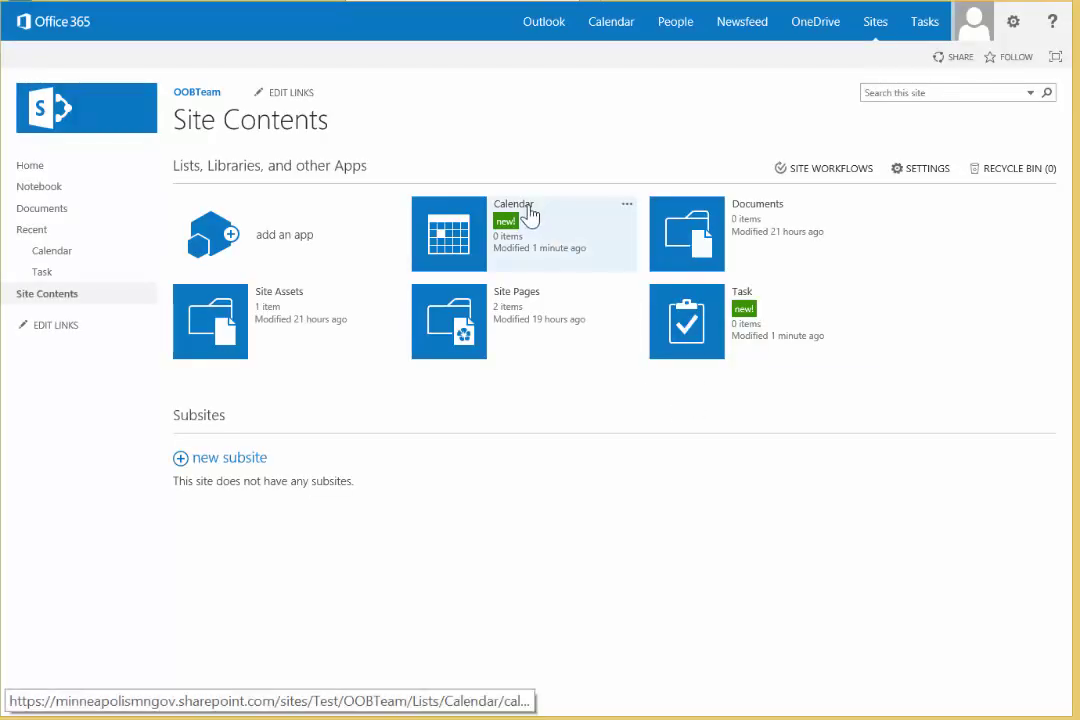
- Start a new overlay for the site's Calendar, naming it Tasks and setting its color to Dark Teal, #006984
left_click(476, 238)
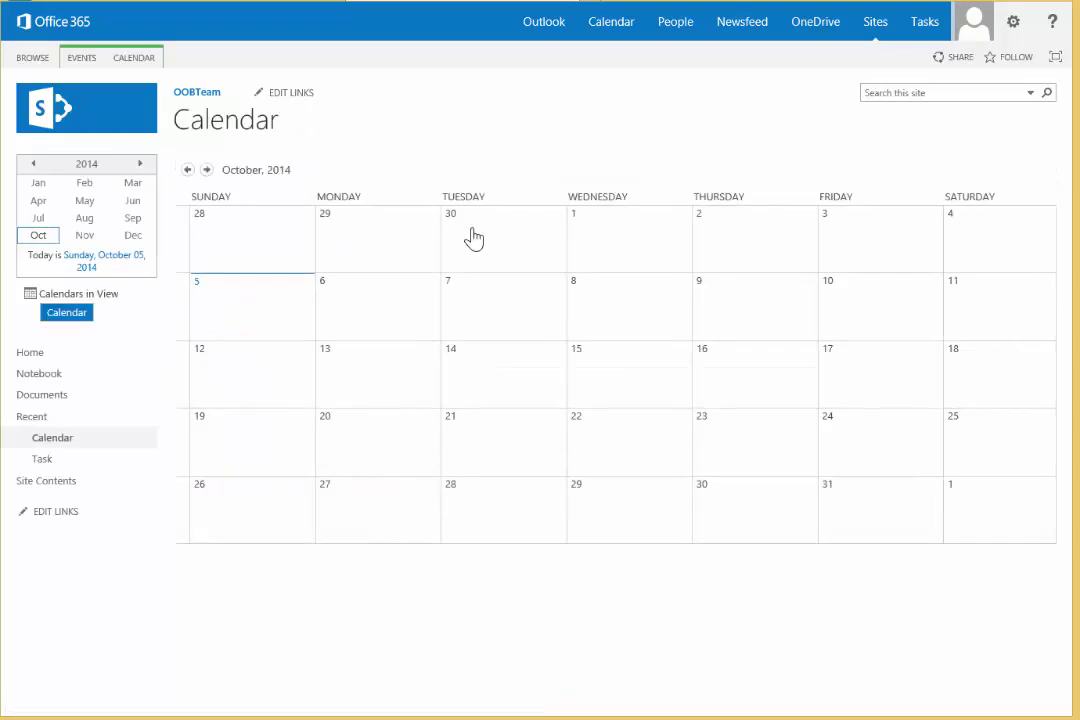
left_click(110, 298)
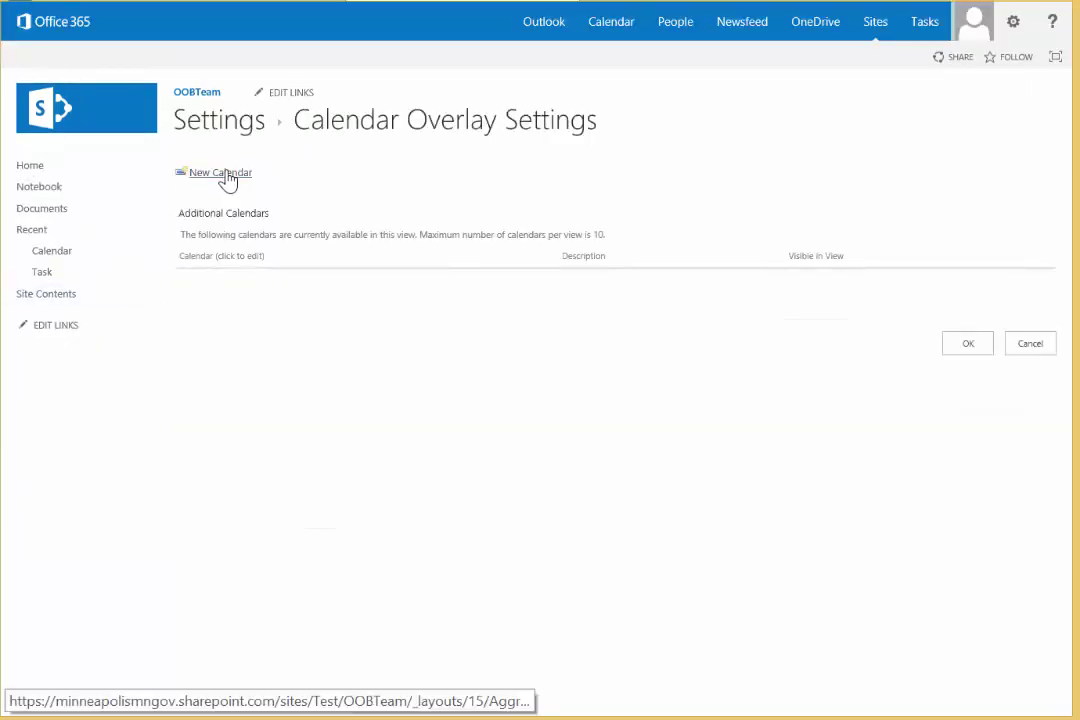
left_click(222, 173)
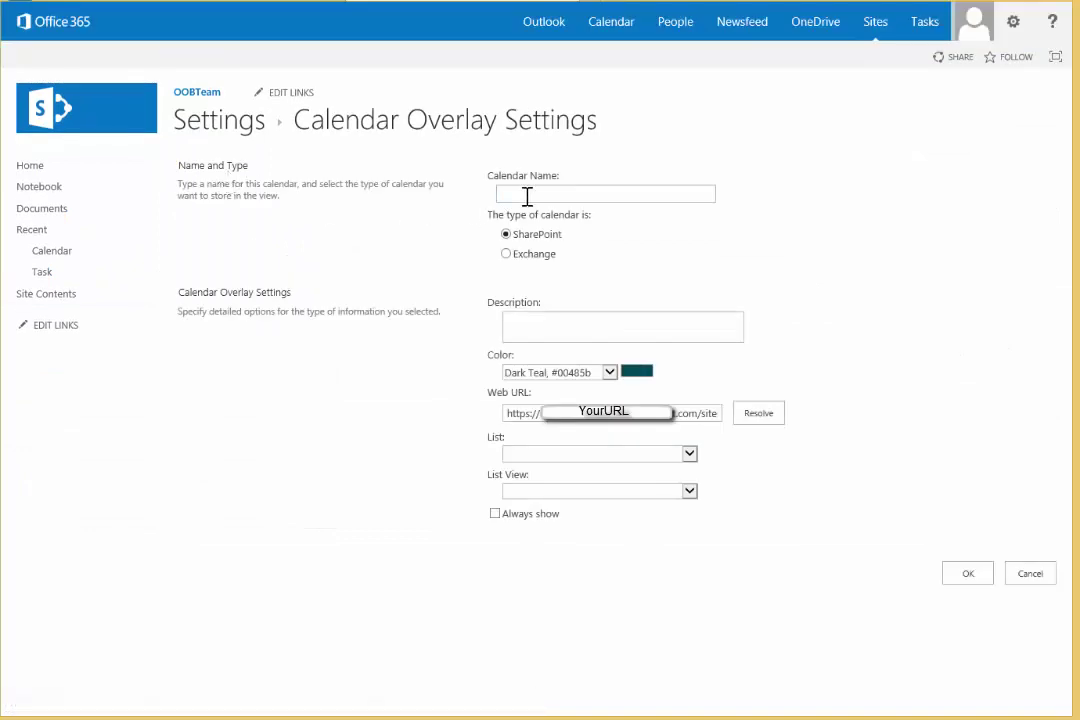
left_click(527, 195)
type("TAks")
left_click(609, 372)
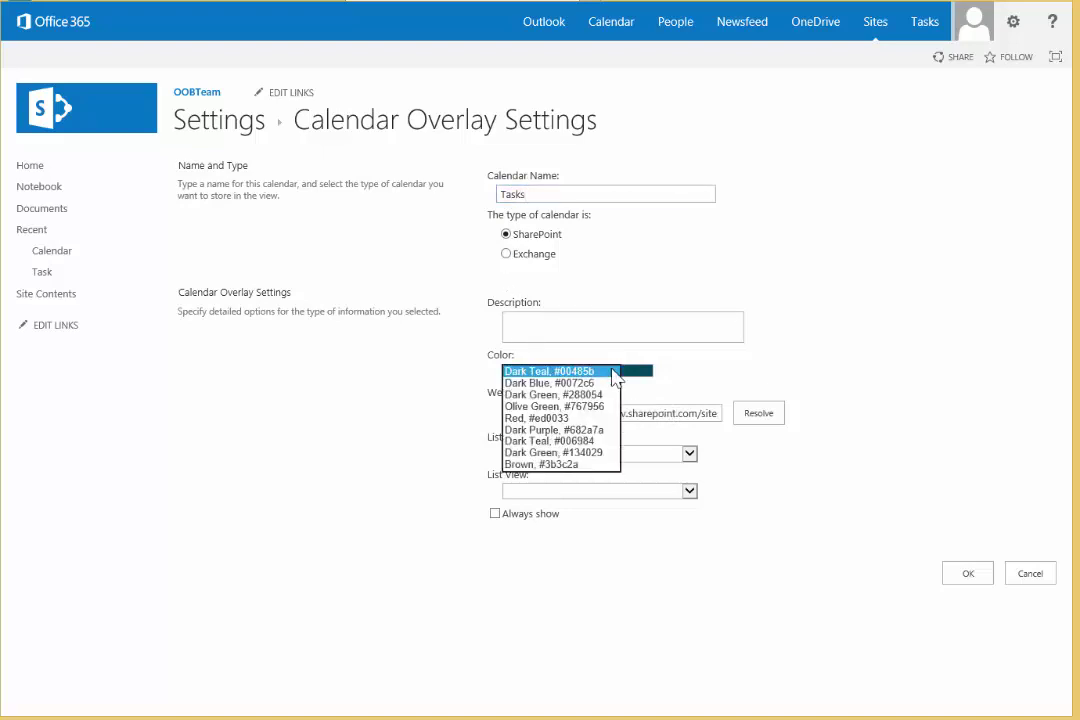
left_click(533, 442)
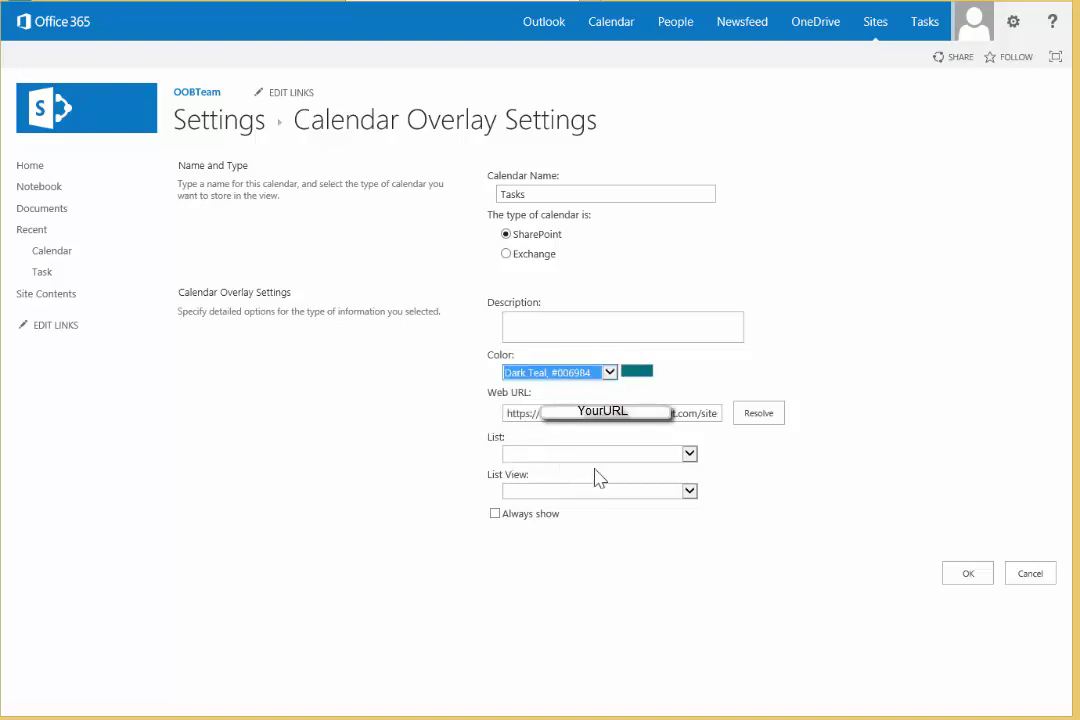
- Resolve the overlay's web URL to use the Task list in Calendar view, make it always show, and save the overlay
left_click(757, 414)
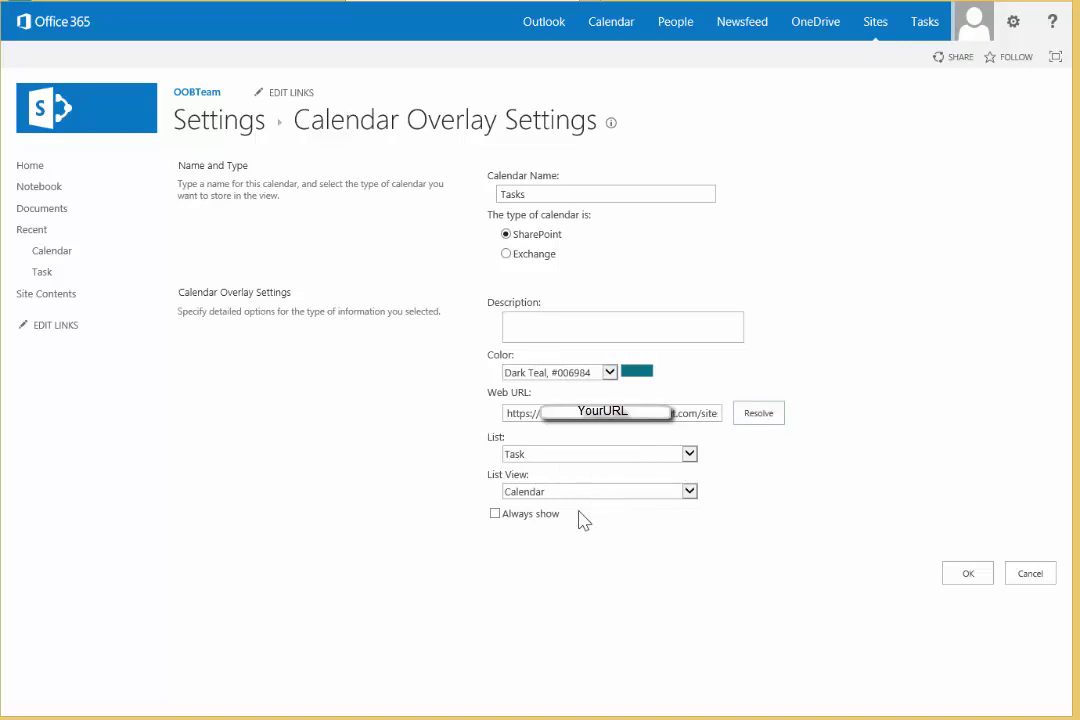
left_click(493, 515)
left_click(962, 577)
- Edit the OOBTeam home page and add the Project Summary web part from the Content Rollup category
left_click(199, 97)
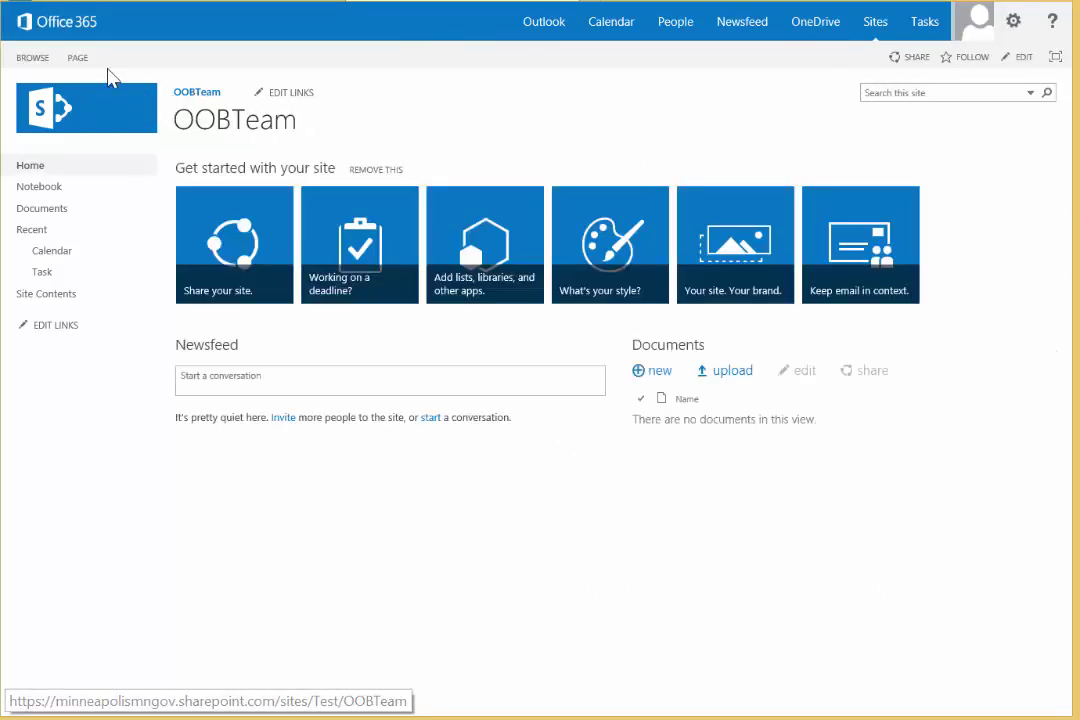
left_click(78, 58)
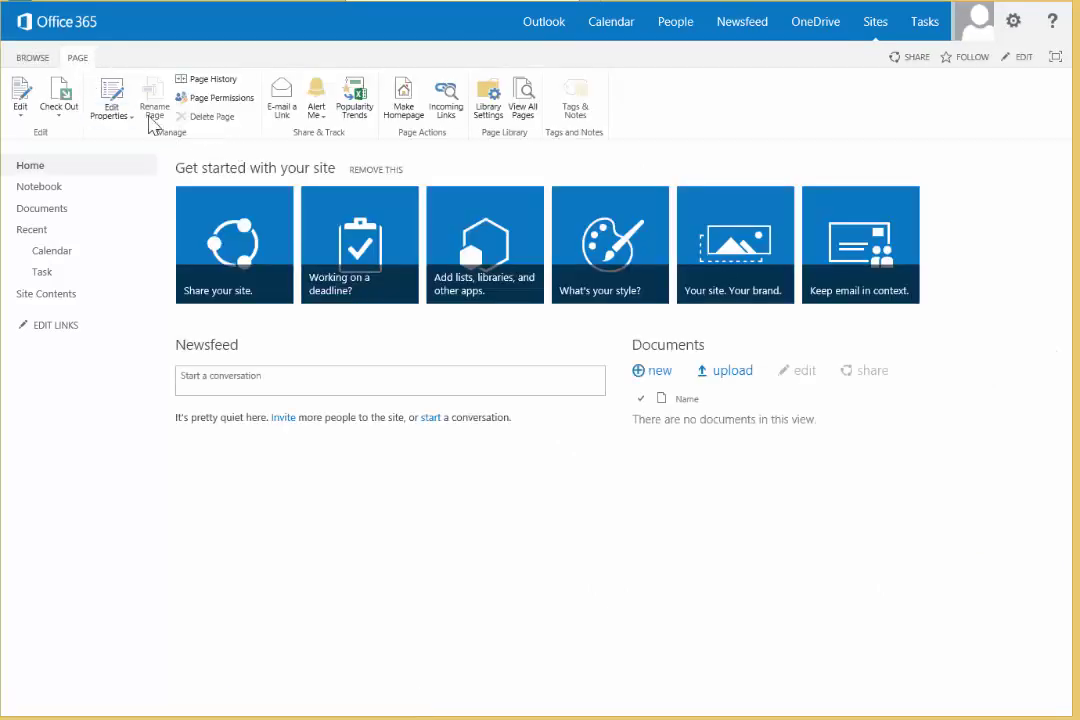
left_click(20, 95)
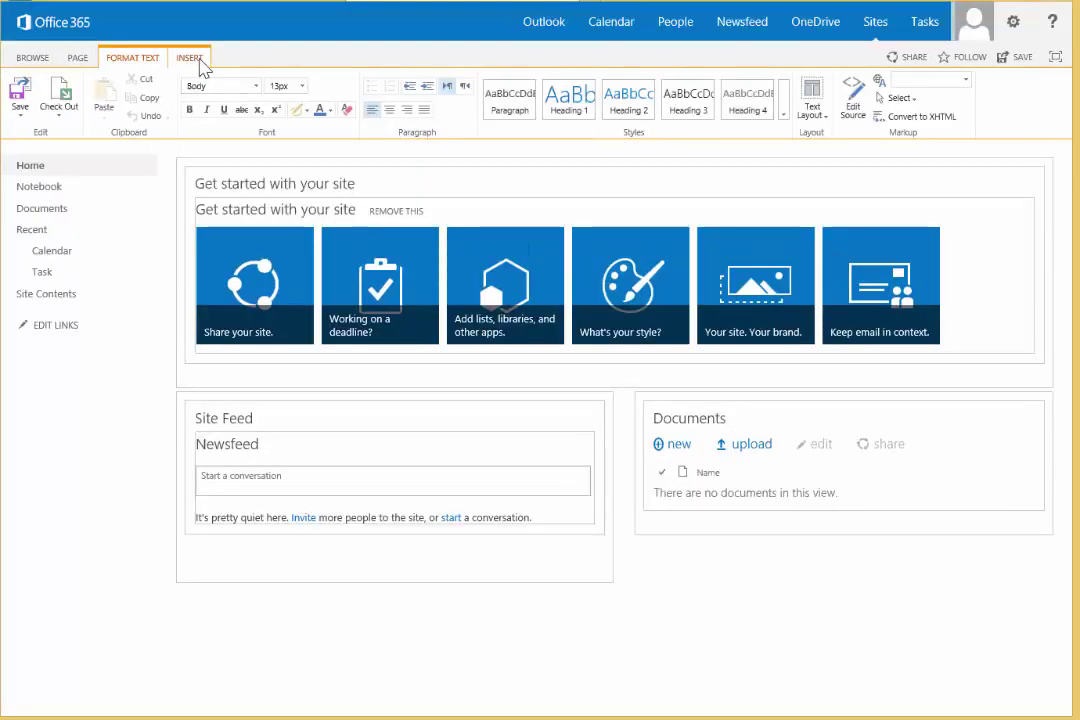
left_click(196, 59)
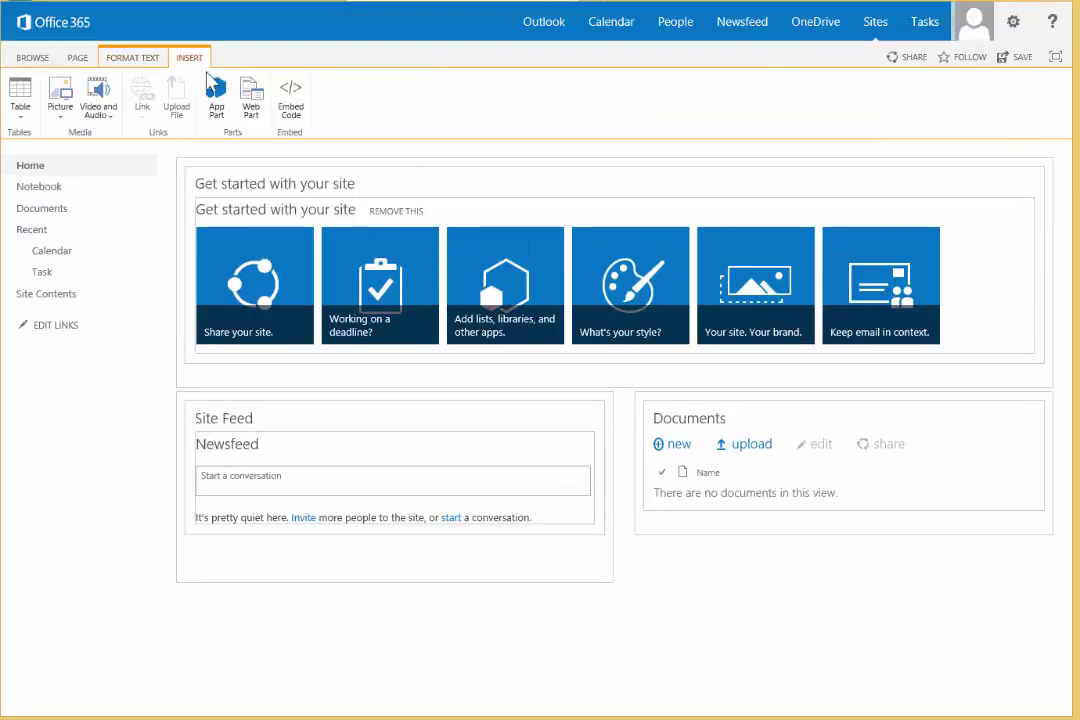
left_click(221, 163)
left_click(252, 101)
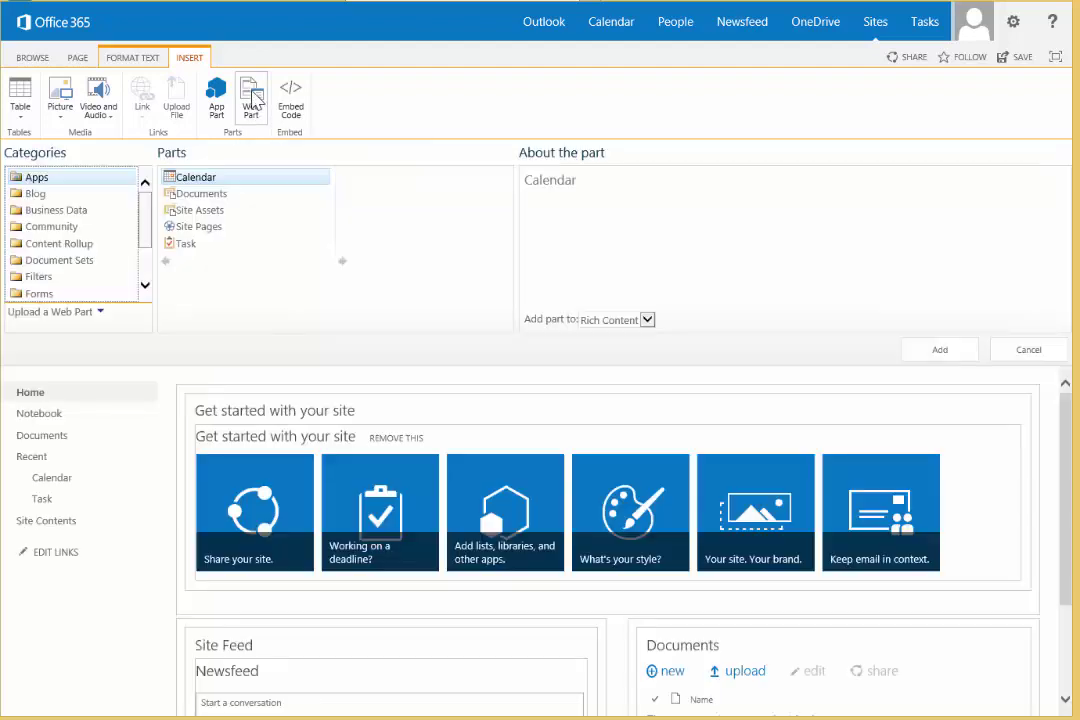
left_click(88, 244)
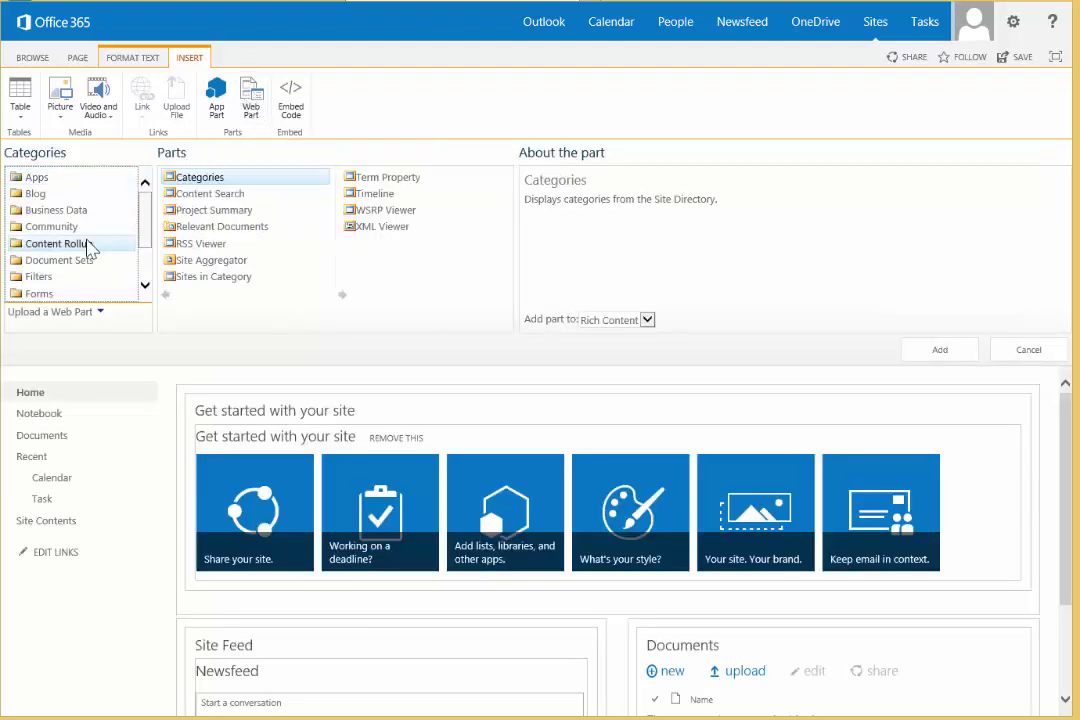
left_click(178, 211)
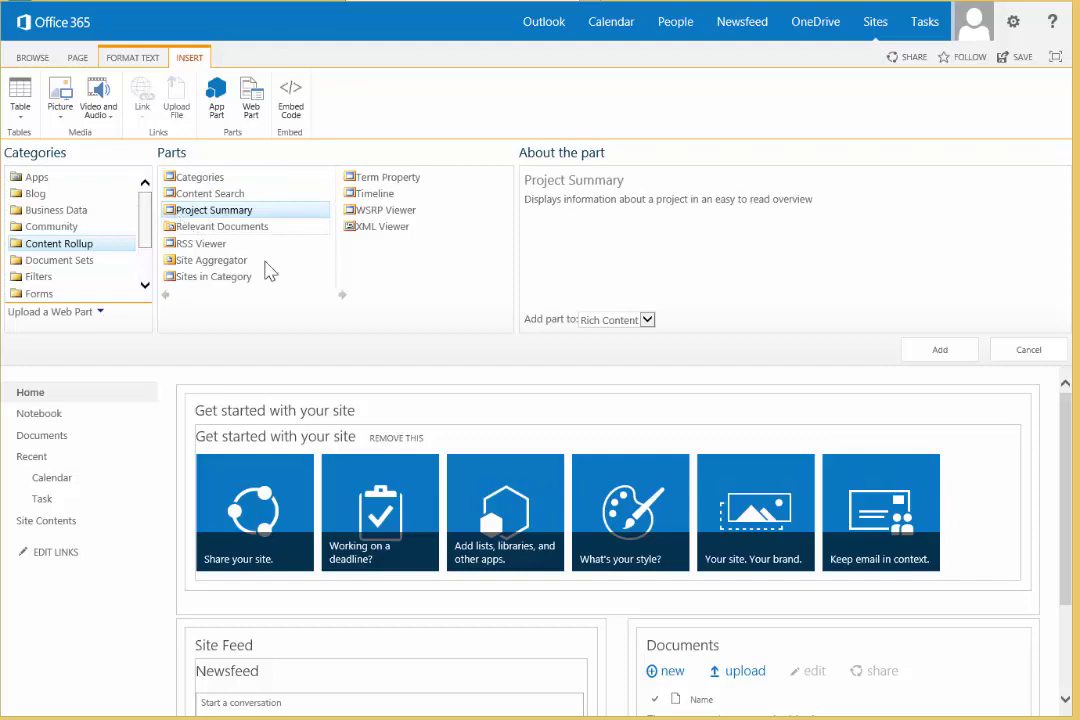
left_click(955, 355)
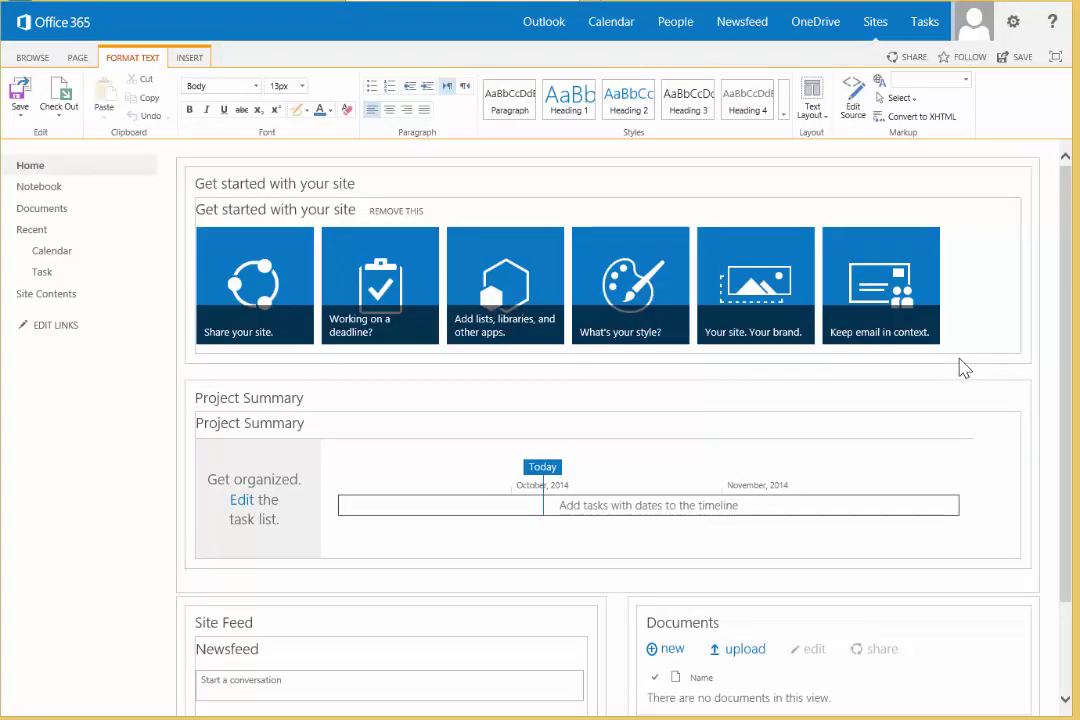
- Edit the Project Summary web part to use Task as its primary task list and accept the settings
left_click(997, 396)
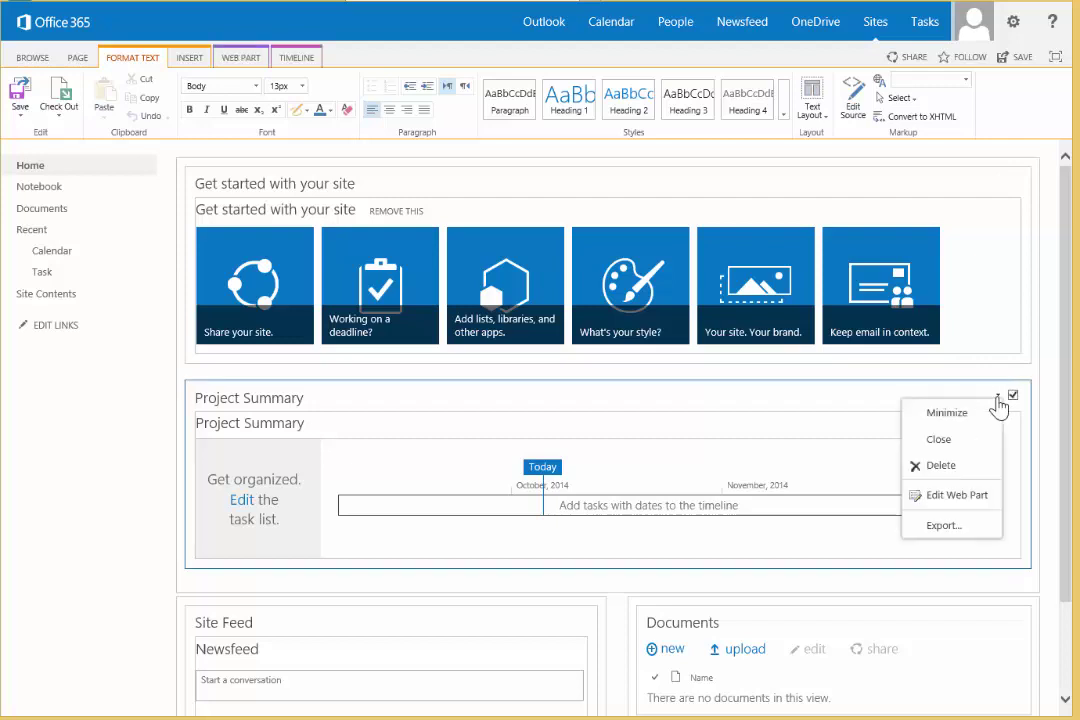
left_click(983, 505)
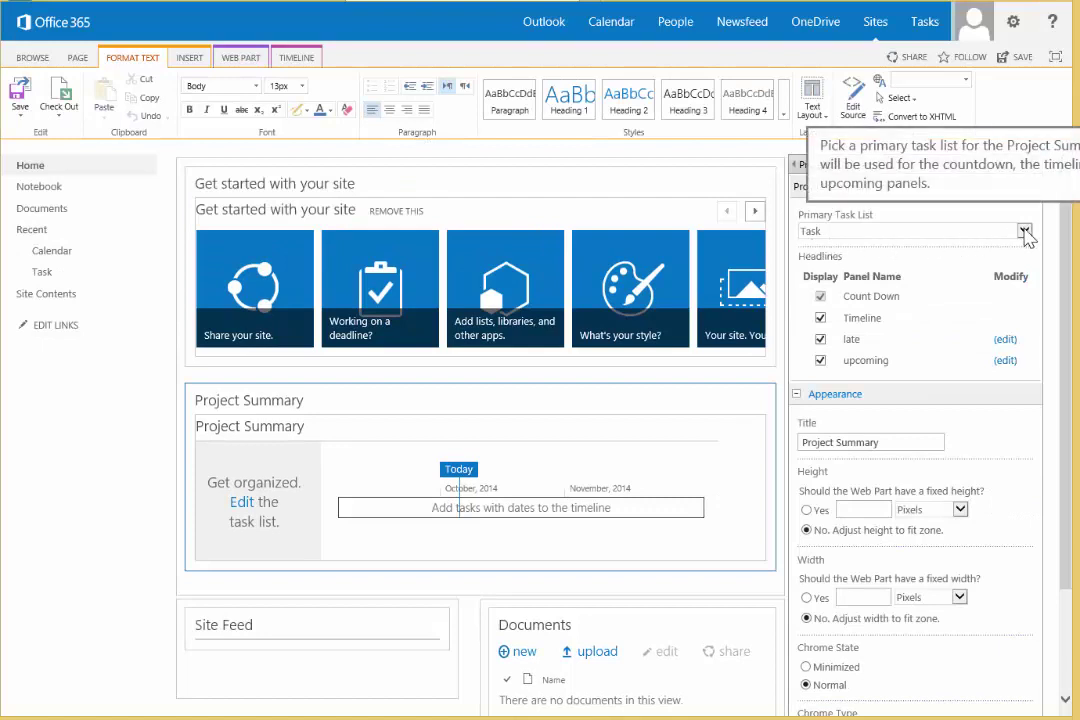
left_click(1024, 232)
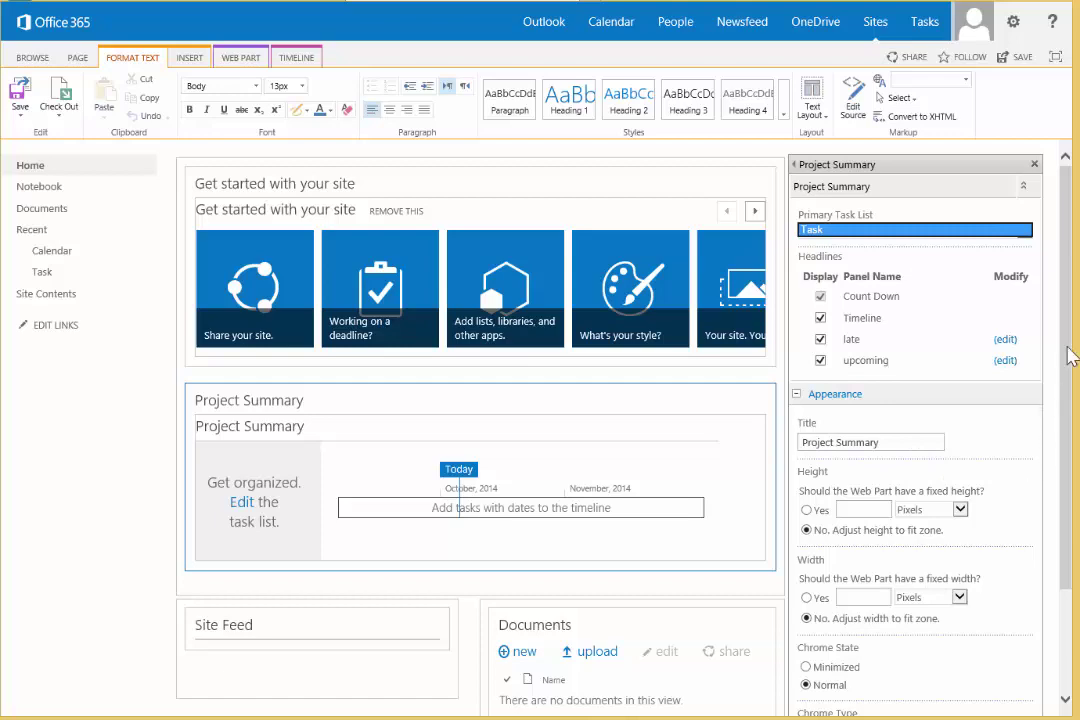
left_click_drag(1068, 349, 1073, 455)
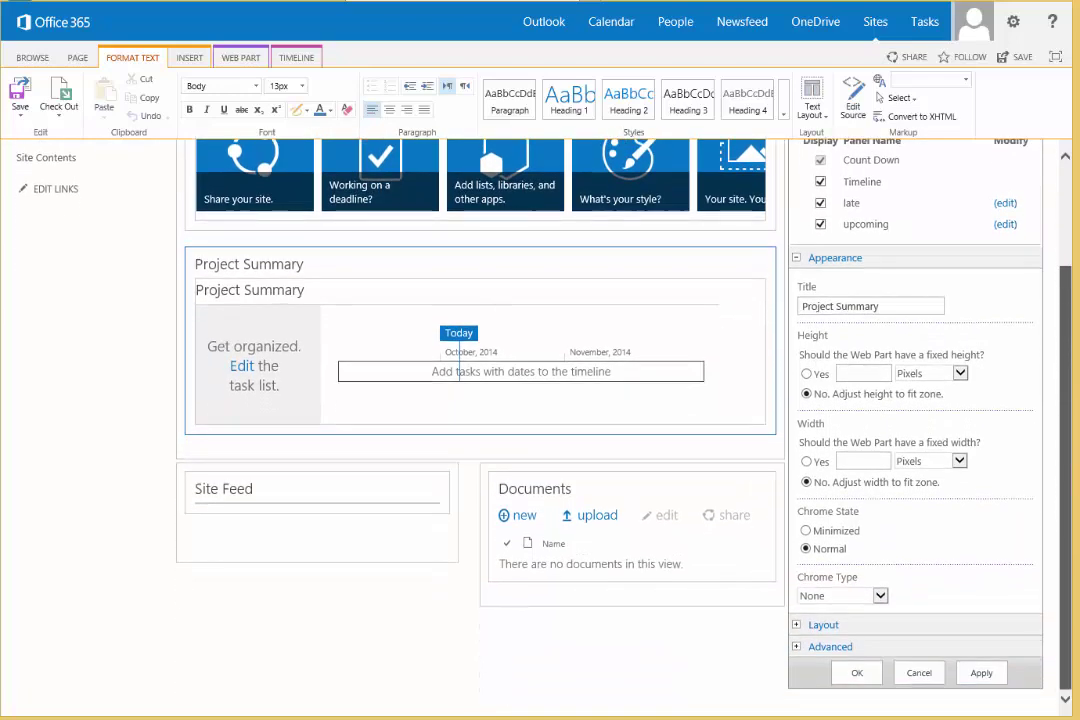
left_click(857, 674)
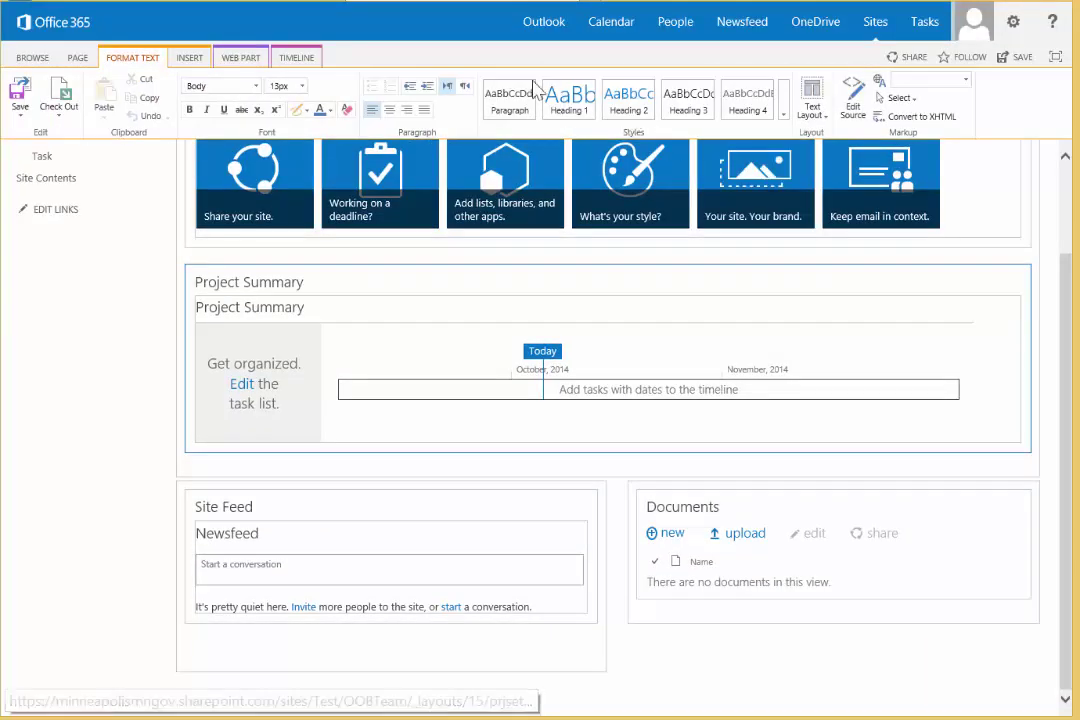
- Save the home page and remove its "Get started with your site" section for everyone
left_click(21, 95)
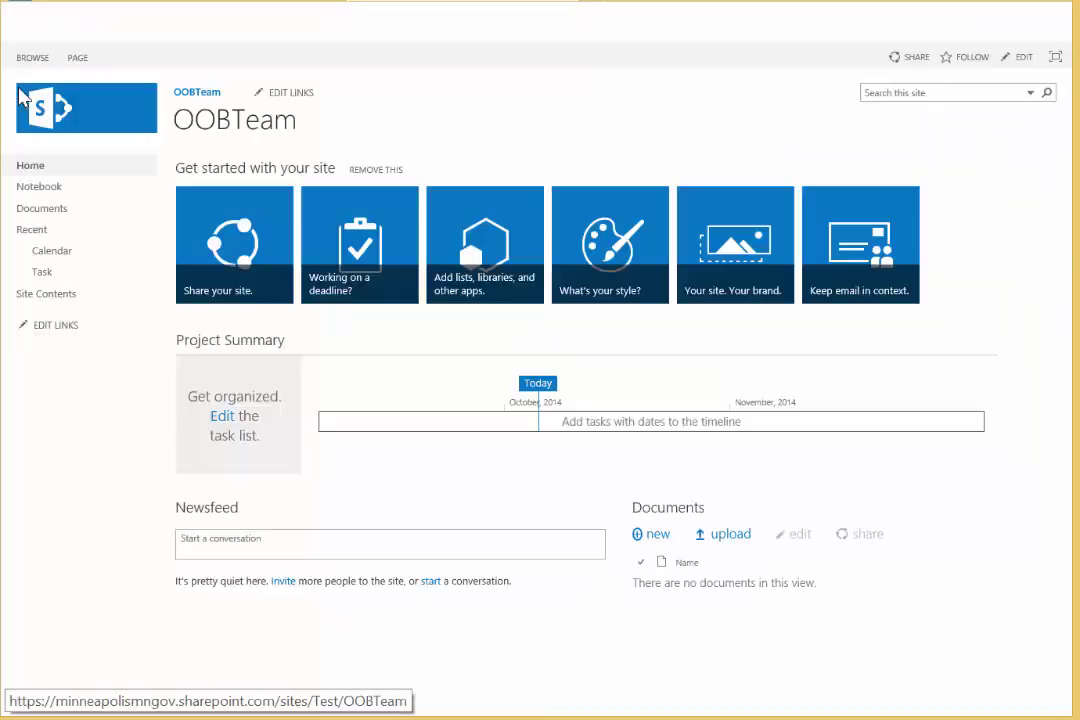
left_click(376, 170)
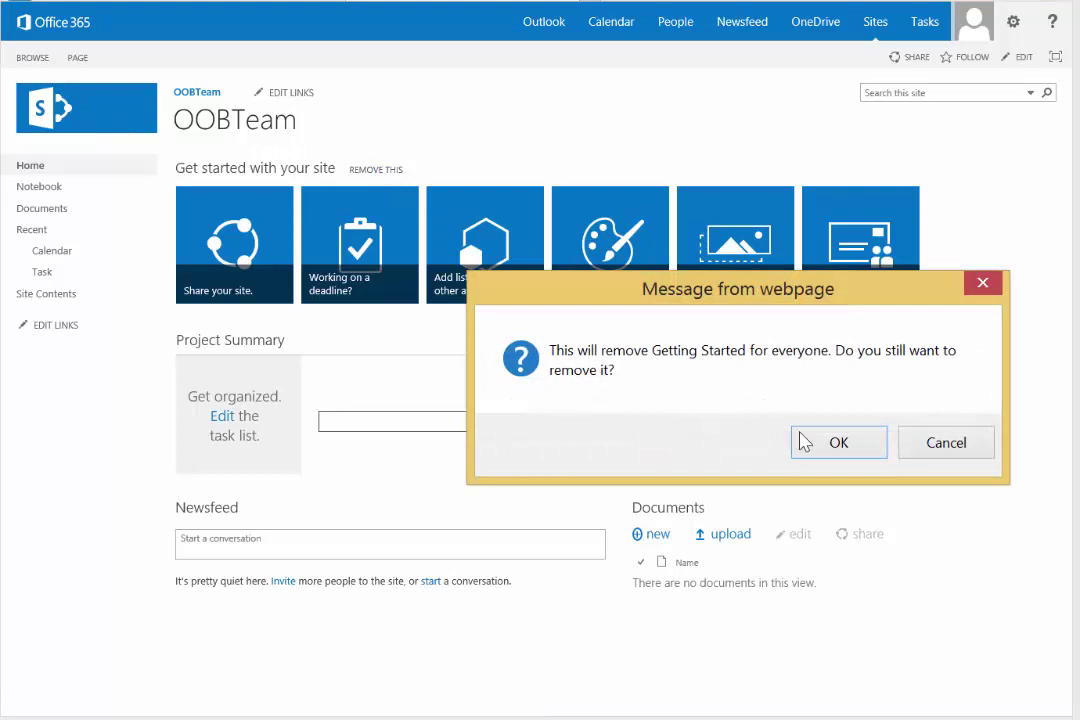
left_click(841, 451)
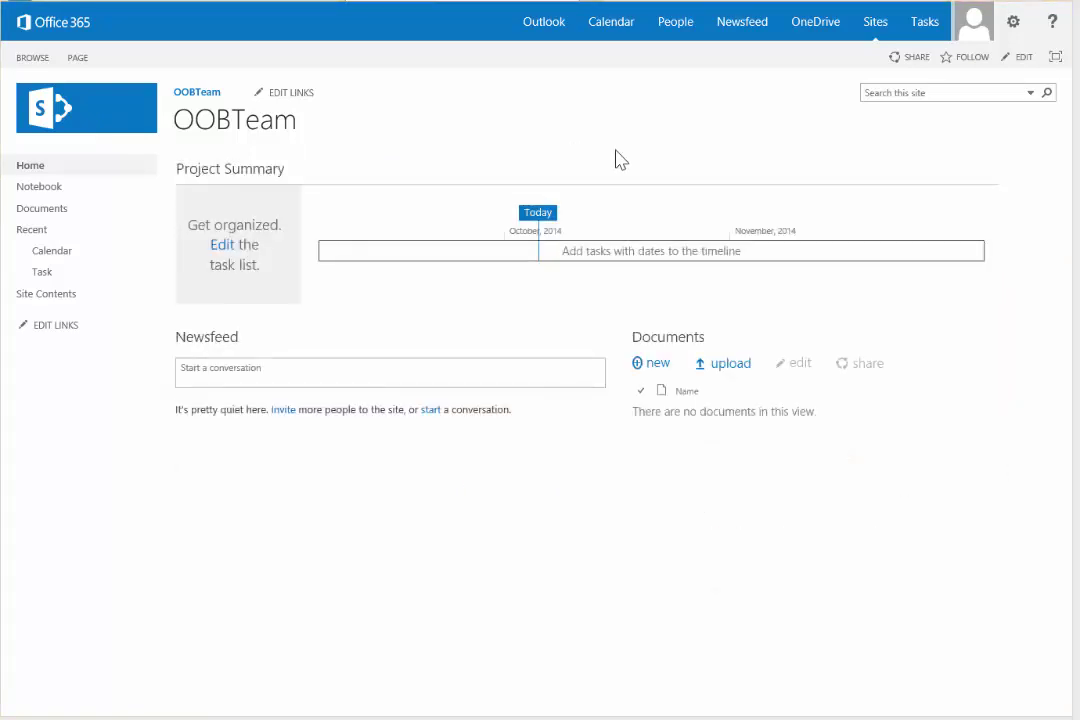
- Start saving the site as a template, using Custom Project Site as both the file name and the template name
left_click(1014, 26)
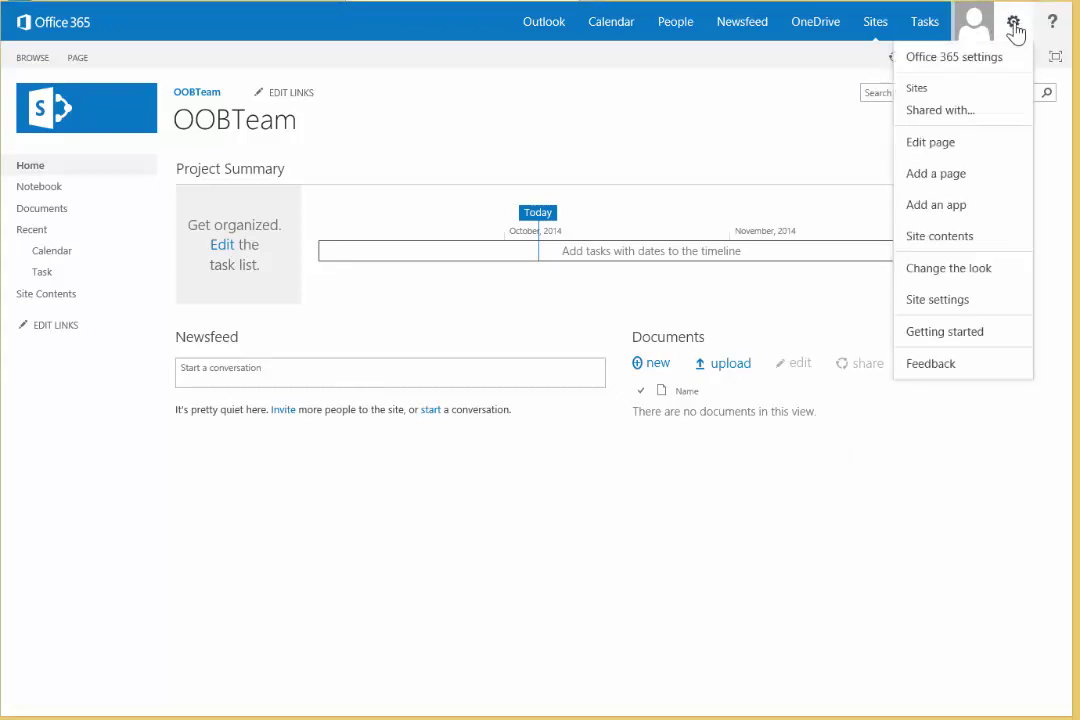
left_click(955, 303)
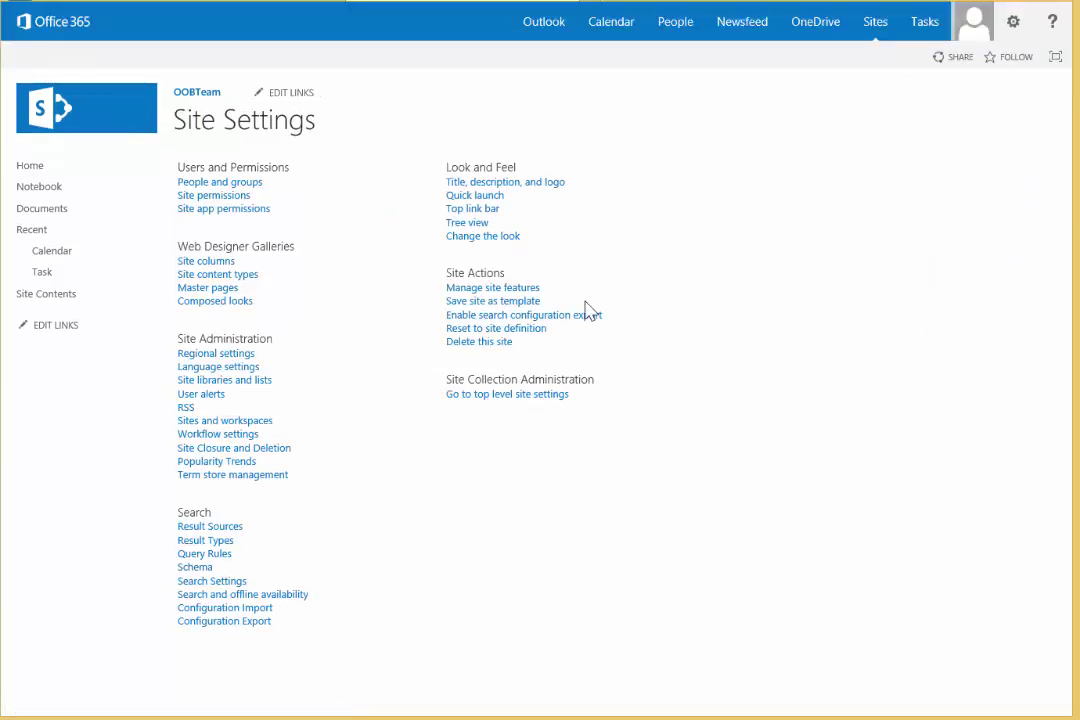
left_click(521, 302)
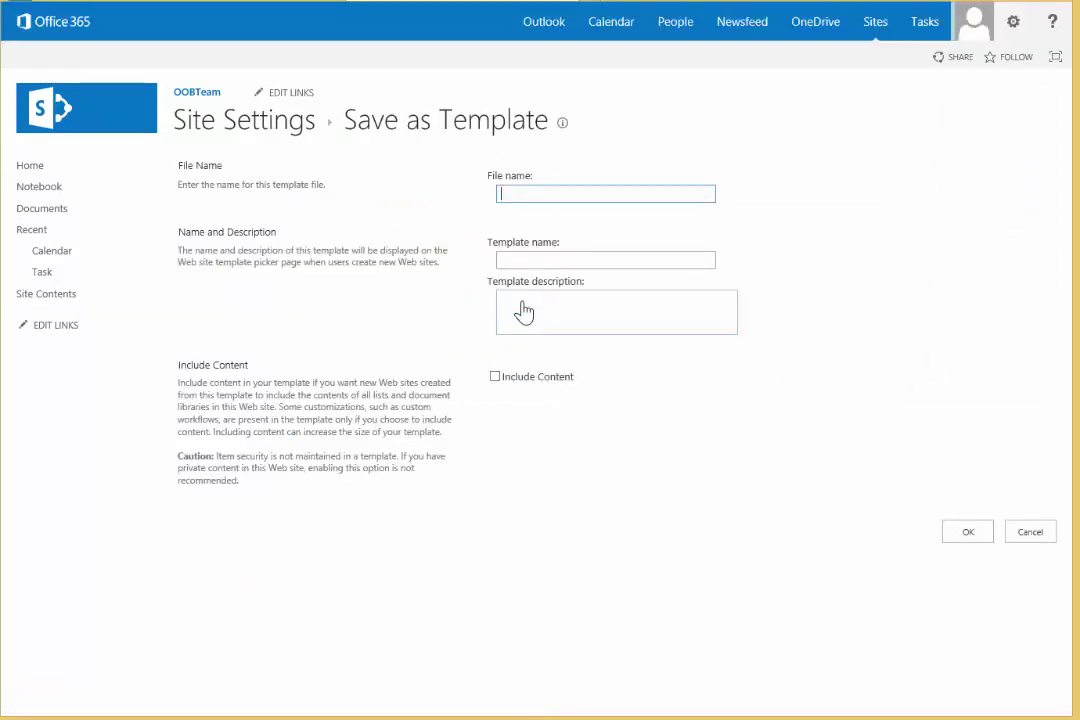
type("Custom Project Site")
left_click_drag(607, 193, 427, 179)
key("ctrl+c")
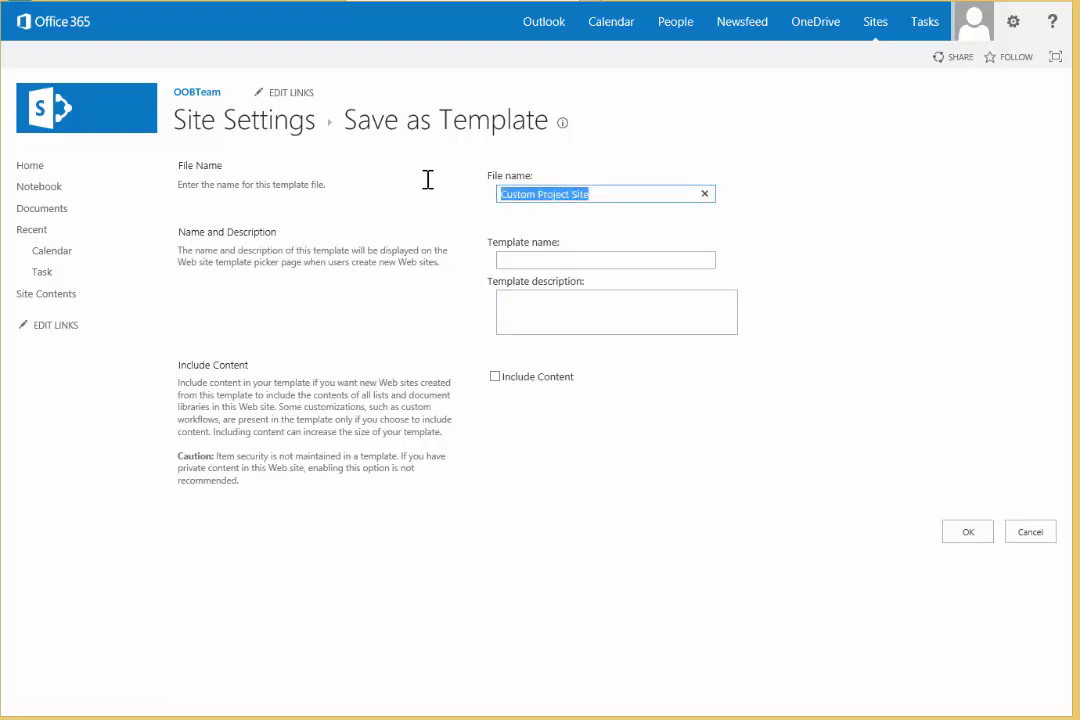
left_click(555, 262)
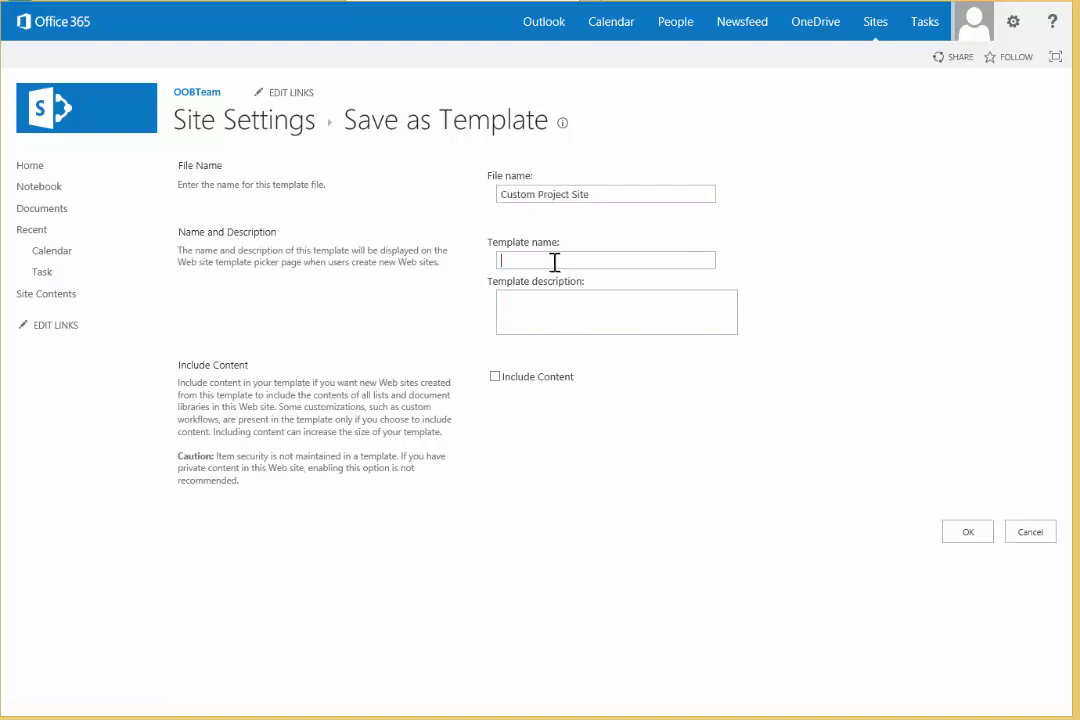
key("ctrl+v")
- Describe the template as "Use this template for all Company Projects", save it, and return to the site
left_click(549, 321)
type("Co")
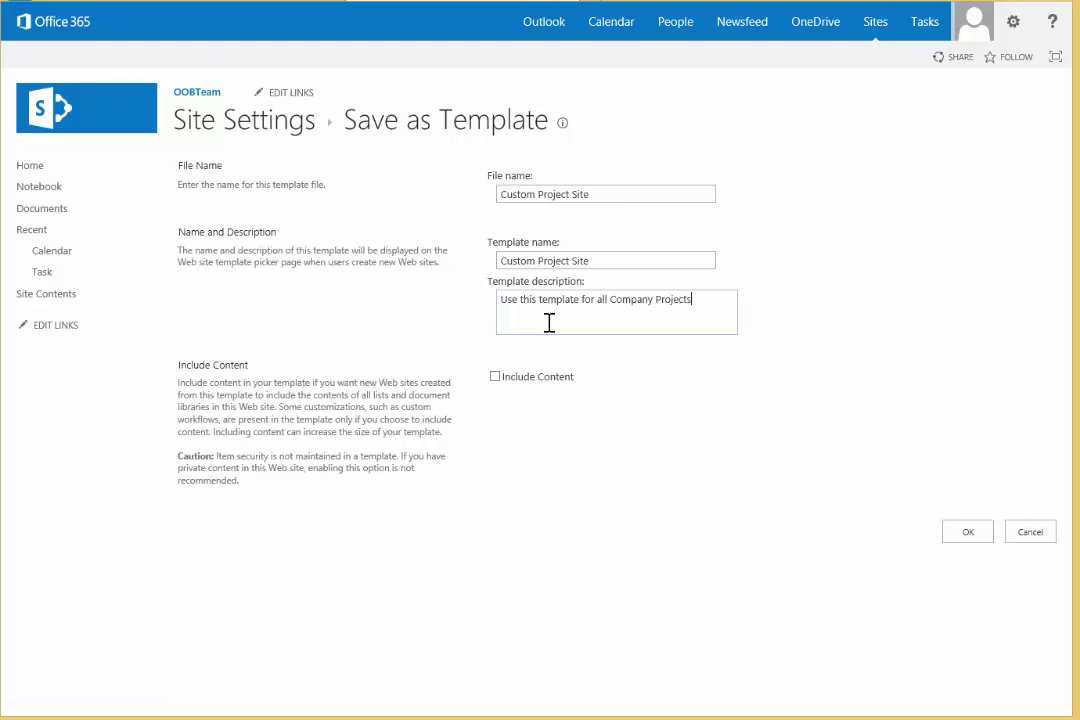
left_click(549, 322)
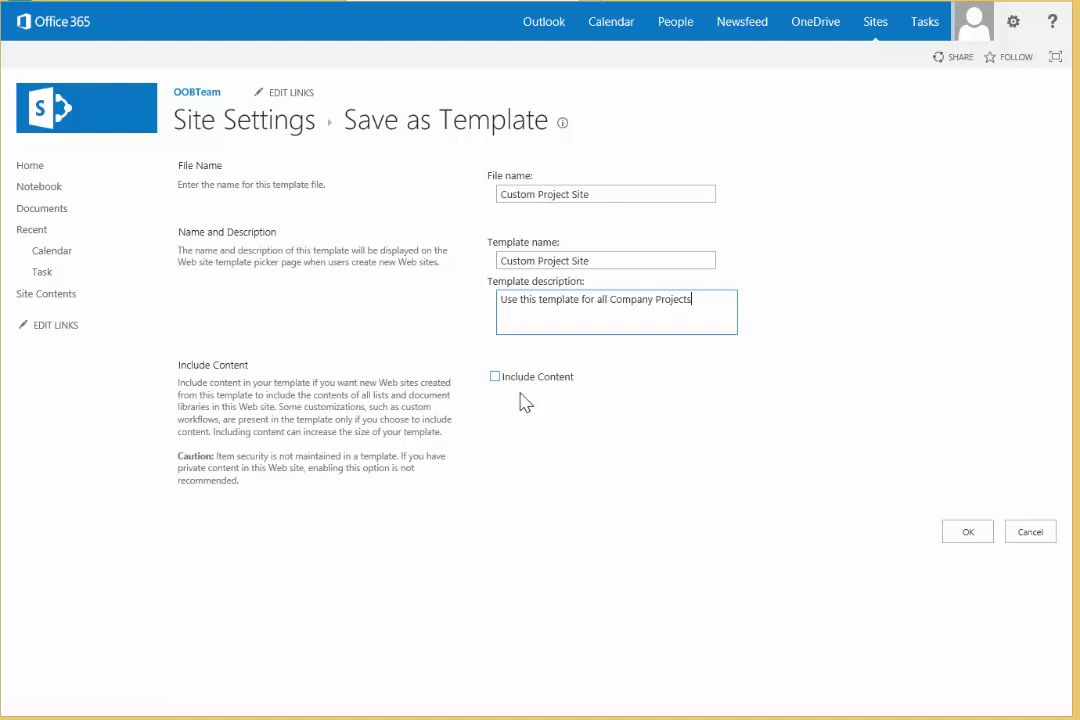
left_click(966, 536)
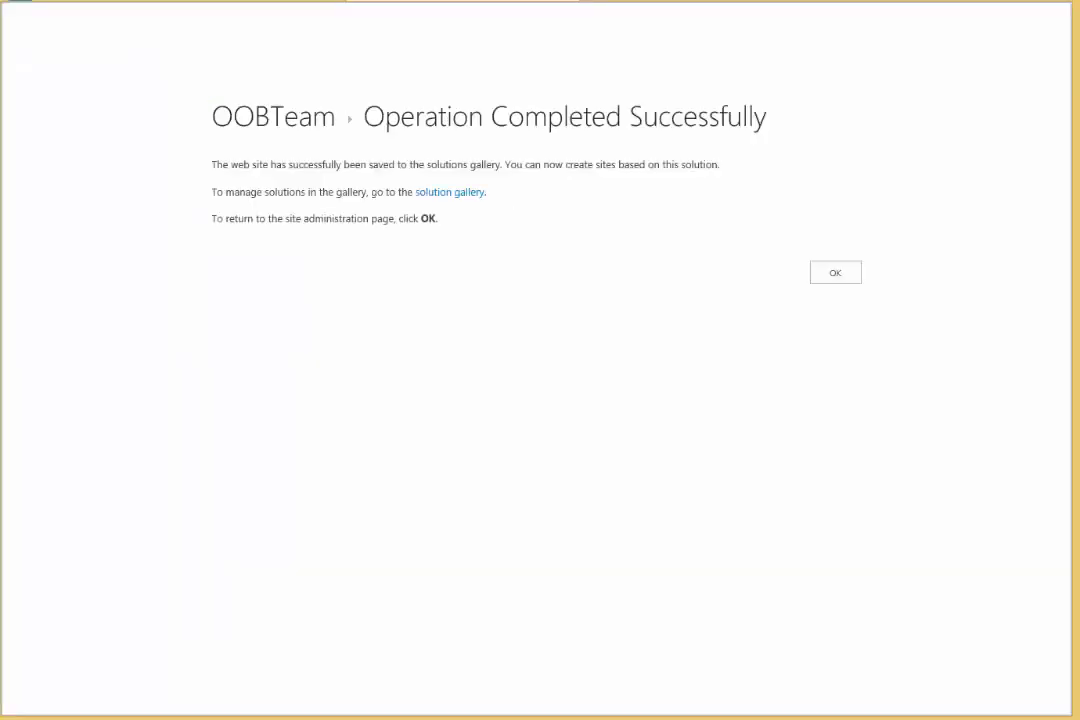
left_click(836, 273)
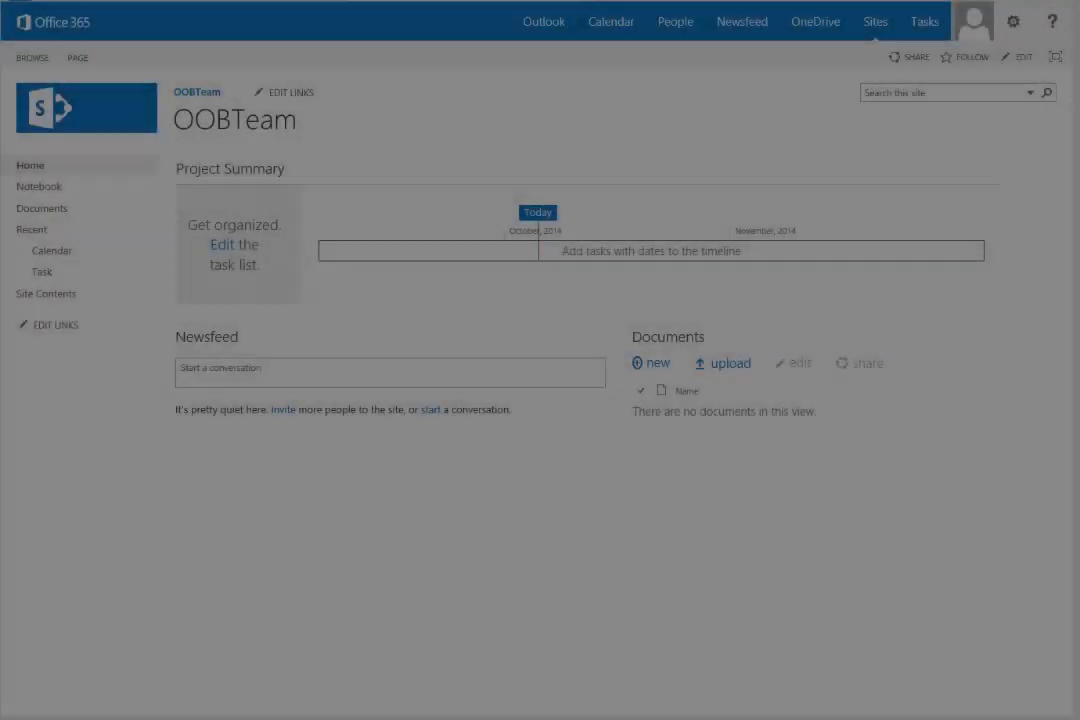